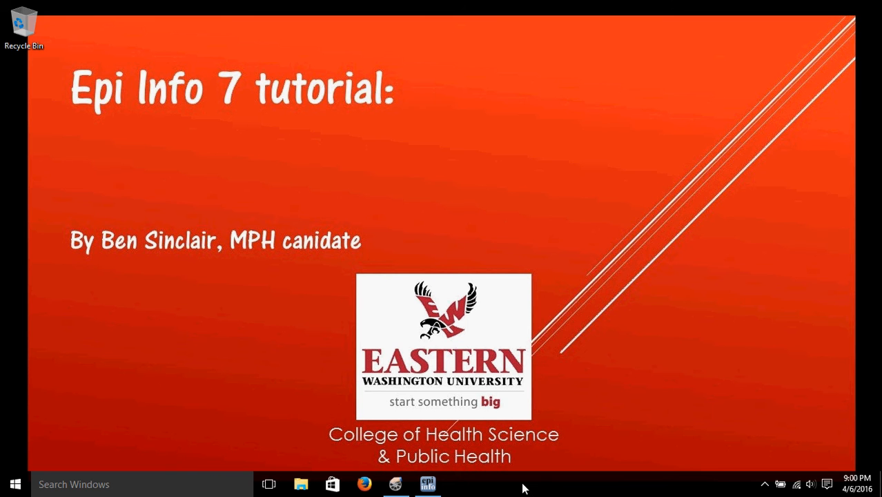
Step: Launch Epi Info 7's Visual Dashboard and set the FoodHistory form of the recent EColi.prj project as the data source
{"action": "left_click", "coordinate": [435, 486]}
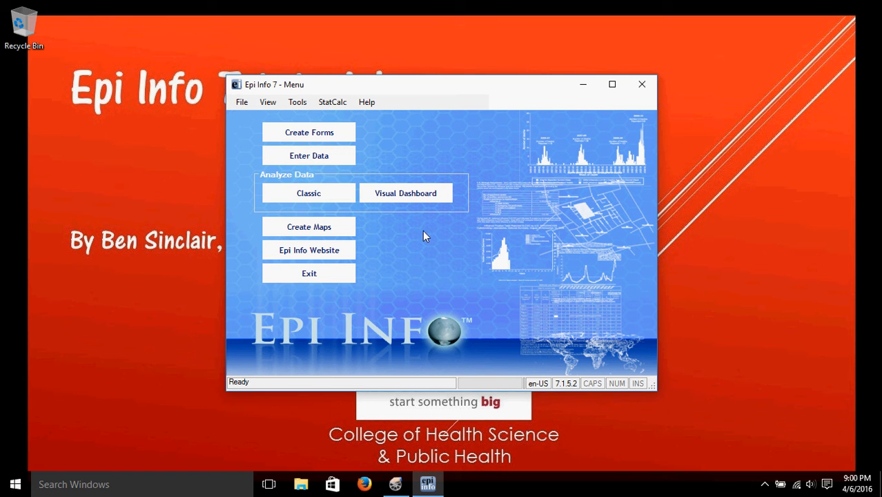
{"action": "left_click", "coordinate": [404, 197]}
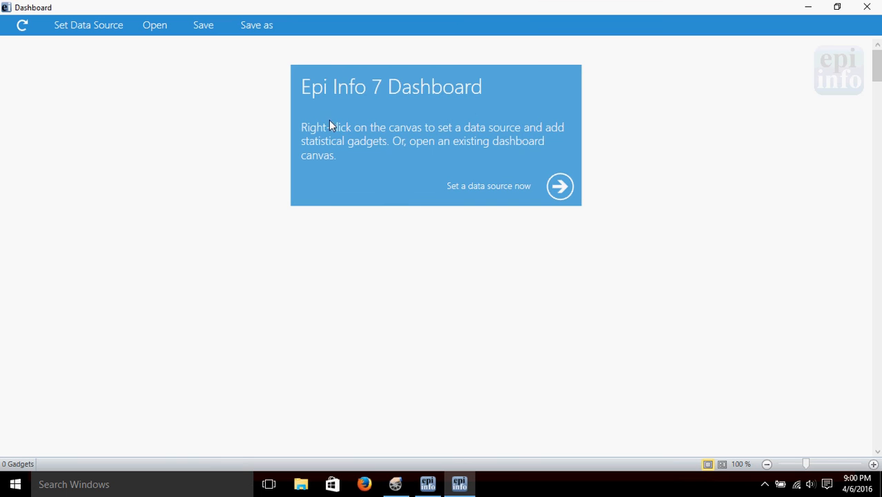
{"action": "right_click", "coordinate": [255, 125]}
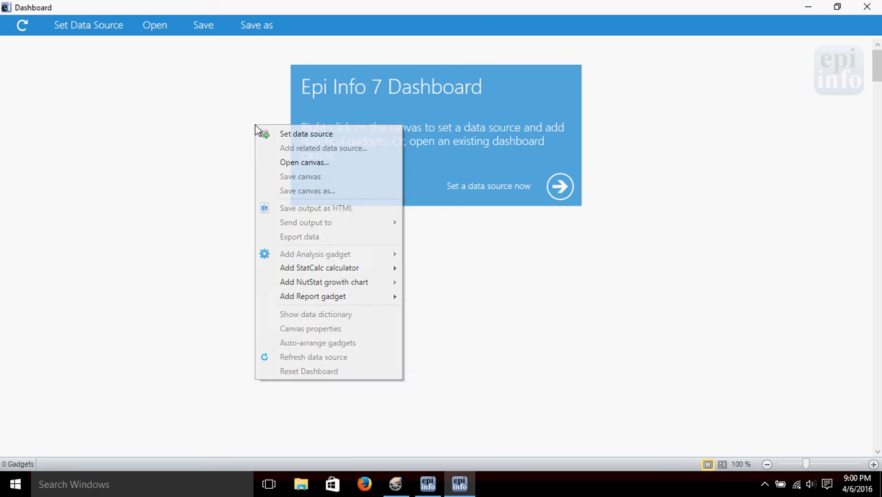
{"action": "left_click", "coordinate": [288, 137]}
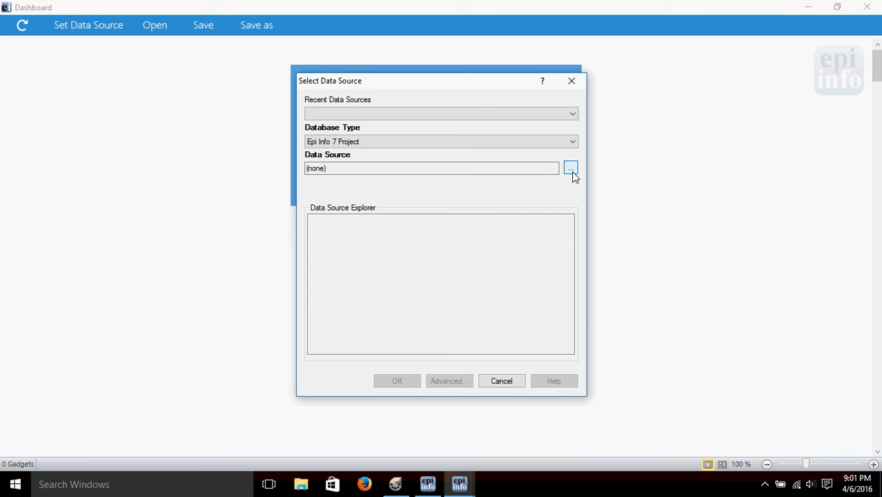
{"action": "left_click", "coordinate": [571, 114]}
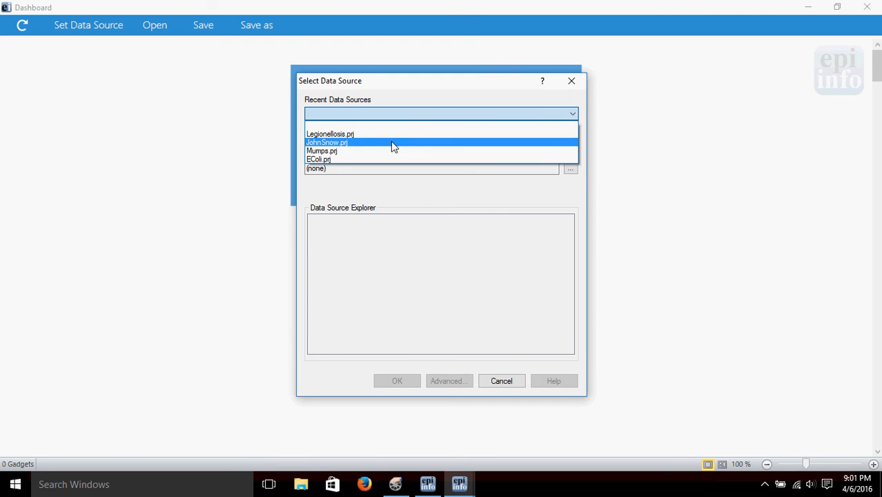
{"action": "left_click", "coordinate": [319, 159]}
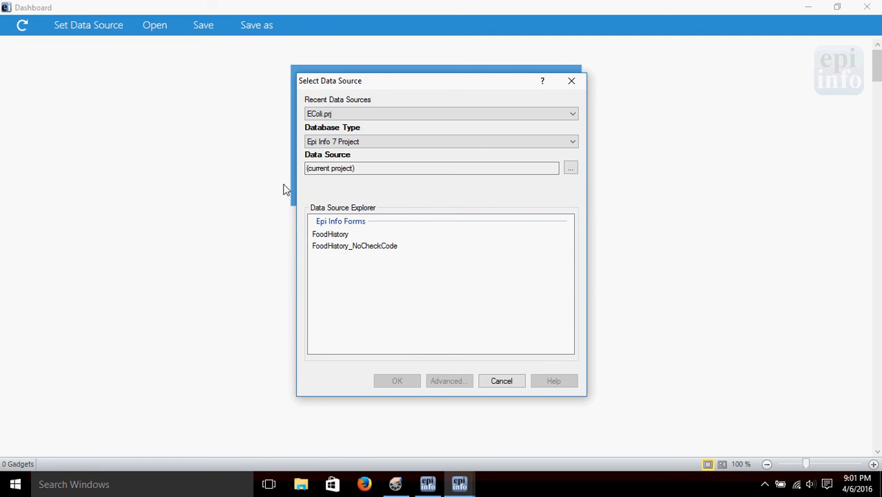
{"action": "left_click", "coordinate": [330, 236]}
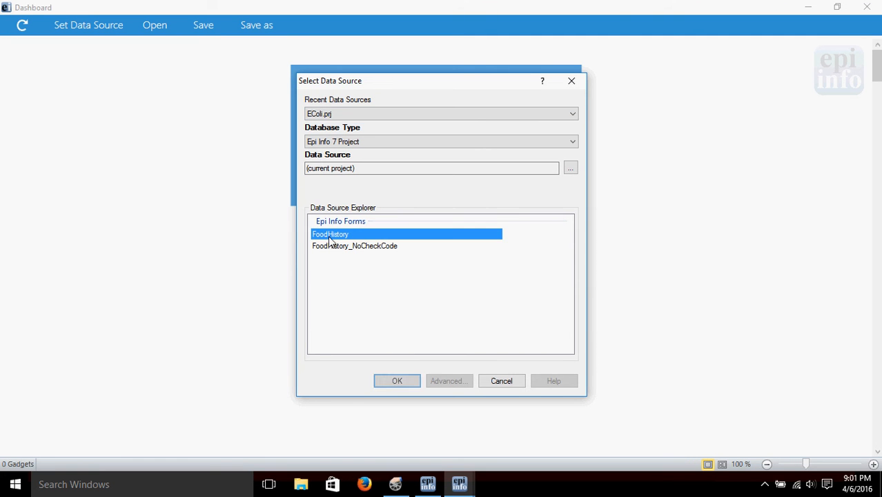
{"action": "left_click", "coordinate": [401, 381]}
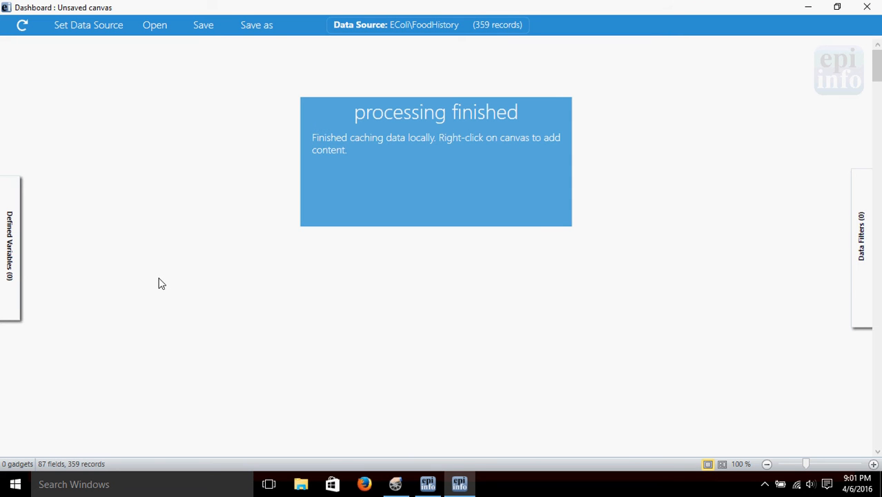
Step: Add an M x N / 2 x 2 table gadget with Americancheese as exposure and ILL as outcome, and run it
{"action": "right_click", "coordinate": [133, 87]}
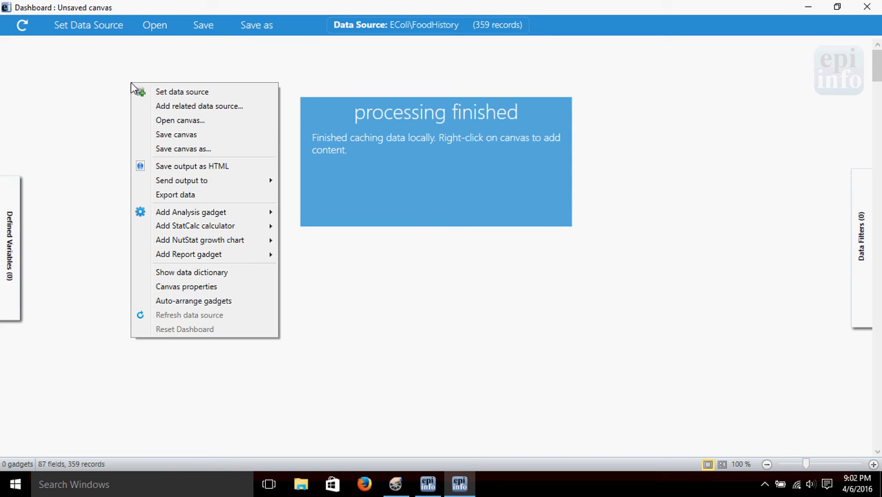
{"action": "mouse_move", "coordinate": [205, 217]}
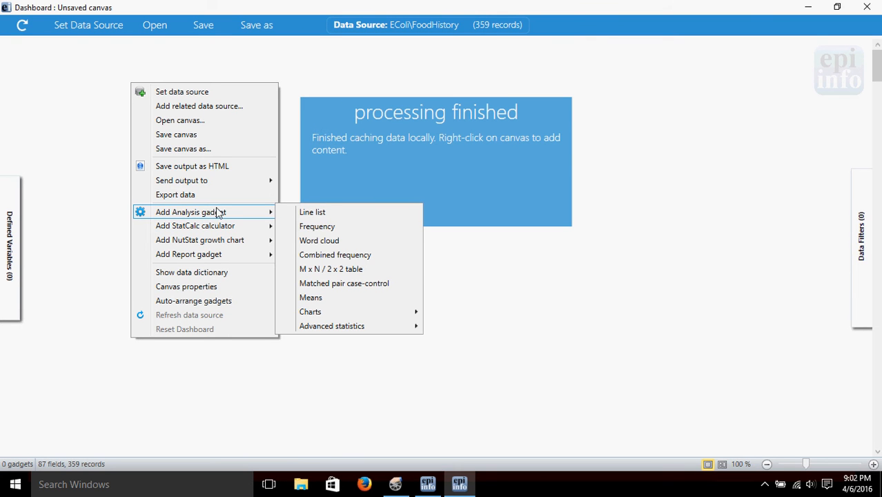
{"action": "left_click", "coordinate": [340, 271]}
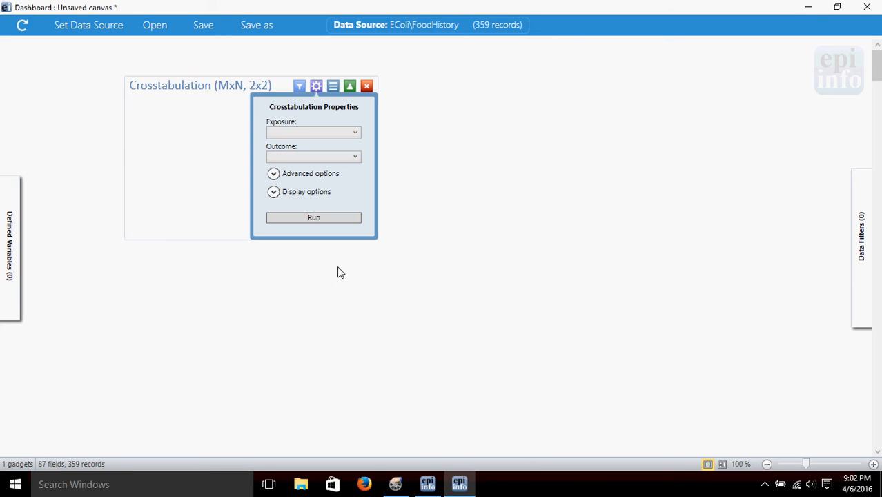
{"action": "left_click", "coordinate": [355, 159]}
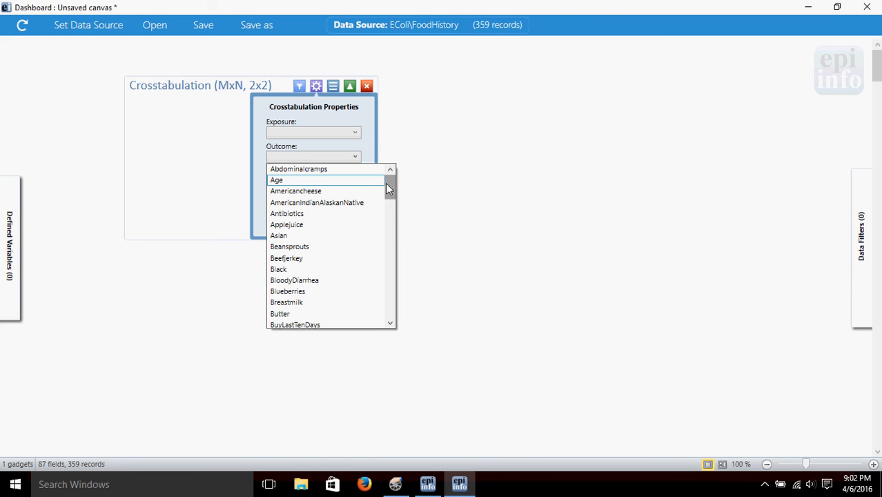
{"action": "left_click_drag", "start_coordinate": [387, 185], "coordinate": [392, 239]}
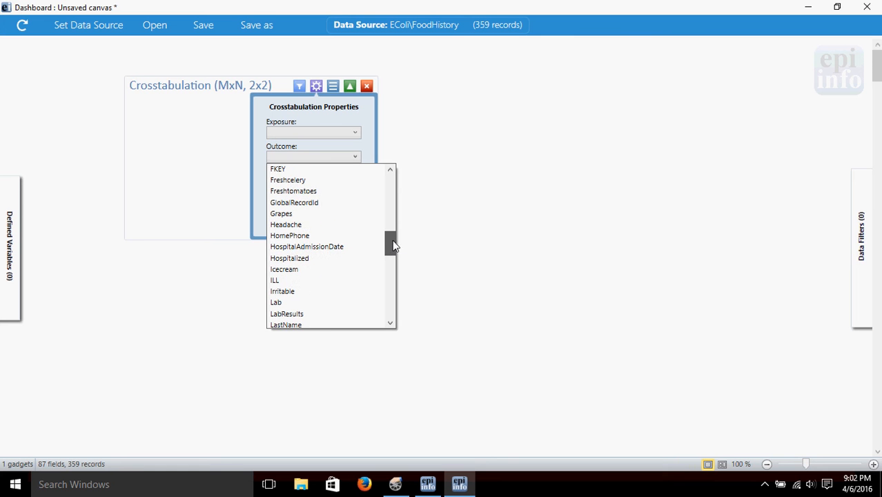
{"action": "left_click", "coordinate": [284, 283]}
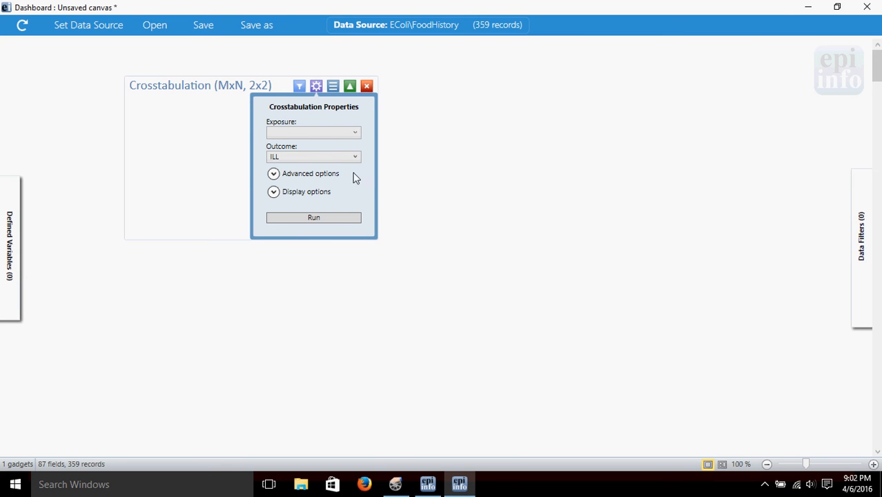
{"action": "left_click", "coordinate": [356, 132]}
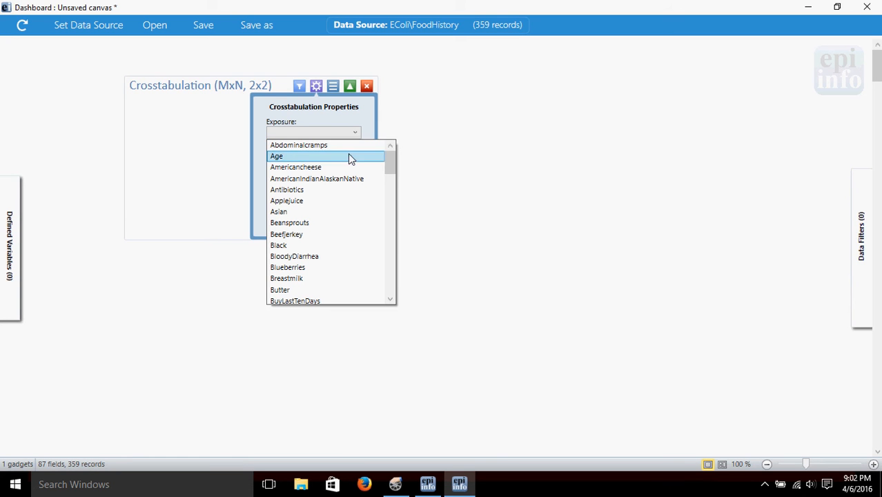
{"action": "left_click", "coordinate": [309, 168]}
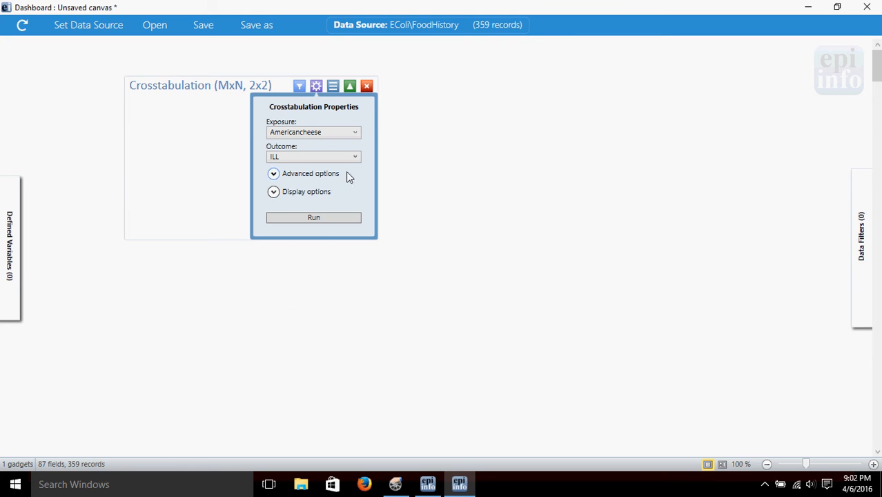
{"action": "left_click", "coordinate": [316, 219]}
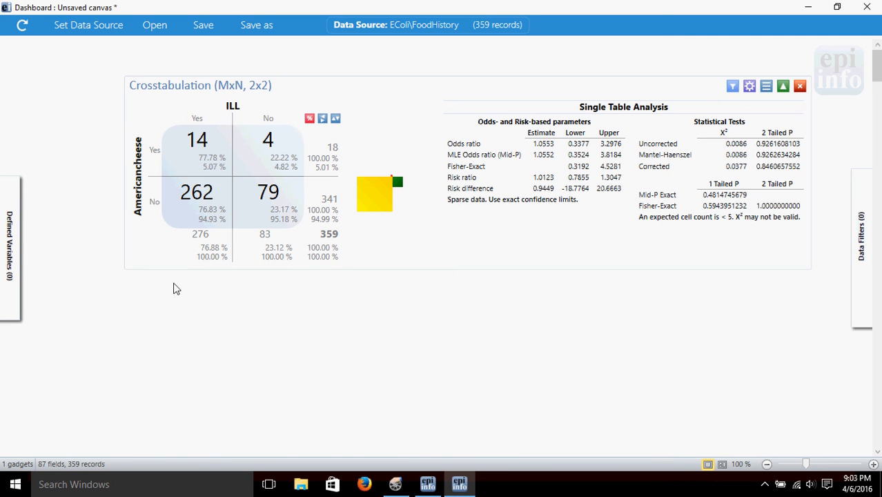
Step: Start a new variable group with the group field name "foods"
{"action": "mouse_move", "coordinate": [19, 231]}
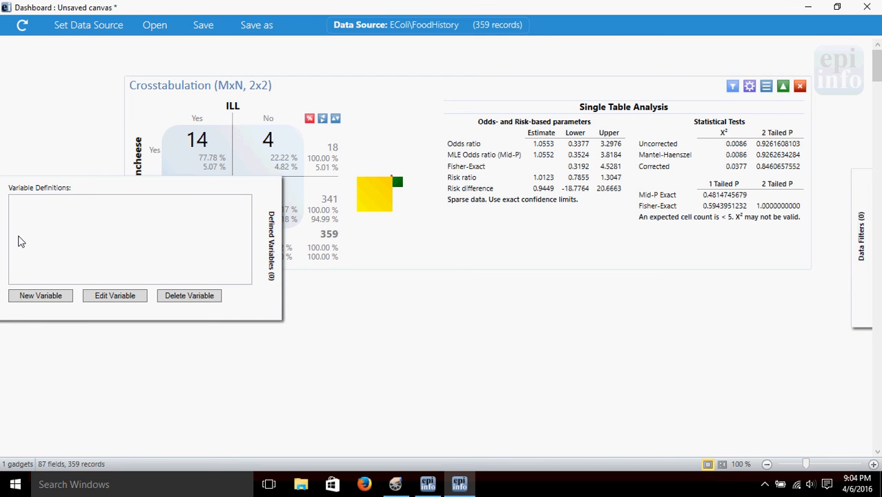
{"action": "left_click", "coordinate": [29, 297]}
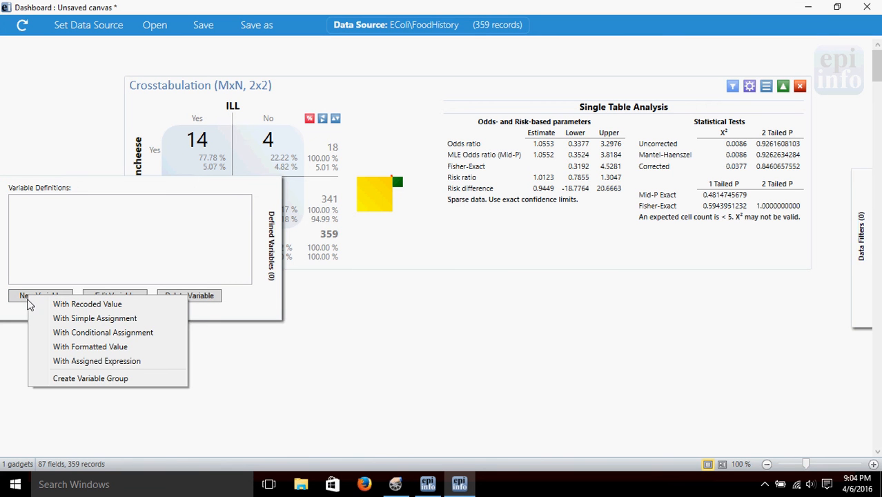
{"action": "left_click", "coordinate": [80, 378]}
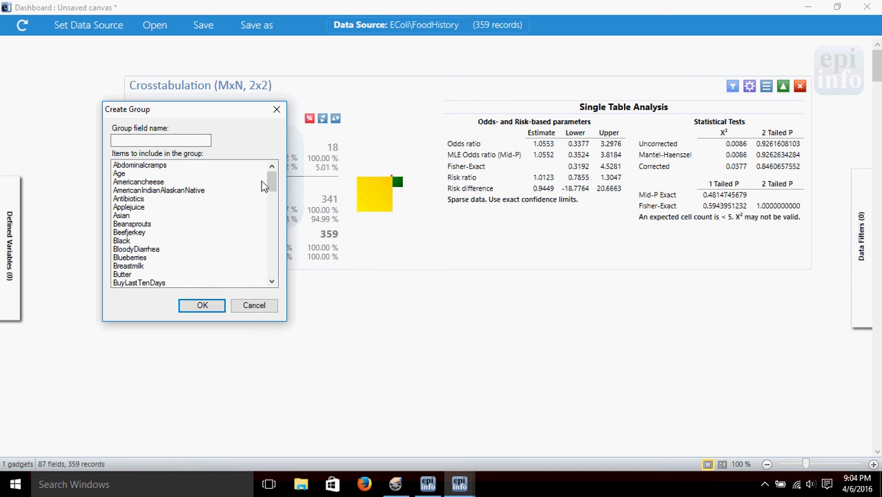
{"action": "mouse_move", "coordinate": [271, 182]}
{"action": "left_mouse_down"}
{"action": "mouse_move", "coordinate": [279, 281]}
{"action": "mouse_move", "coordinate": [274, 173]}
{"action": "left_mouse_up"}
{"action": "left_click", "coordinate": [199, 142]}
{"action": "type", "text": "foods"}
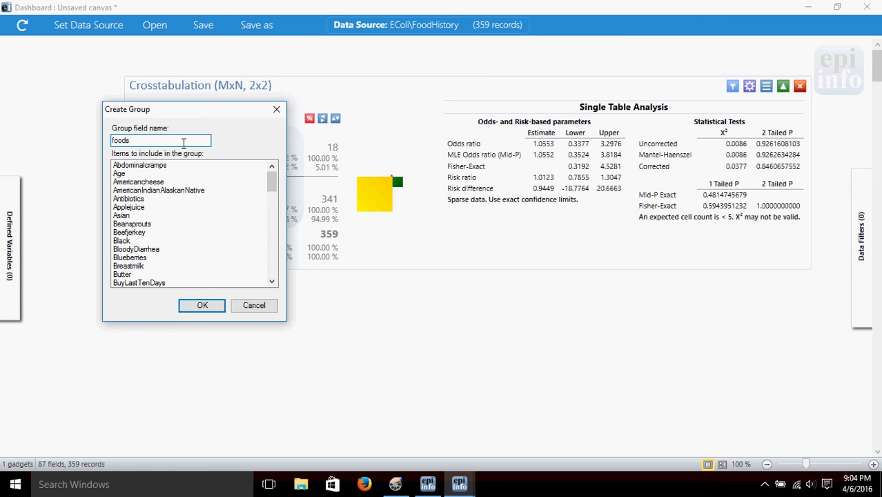
Step: Include Americancheese, Applejuice, Beansprouts, Beefjerkey, Blueberries, Breastmilk and Butter in the foods group
{"action": "left_click", "coordinate": [136, 182]}
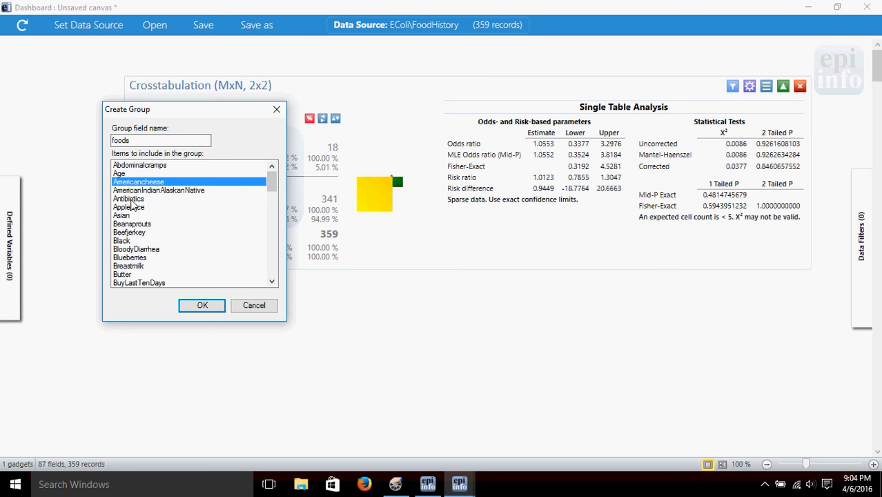
{"action": "left_click", "coordinate": [127, 225]}
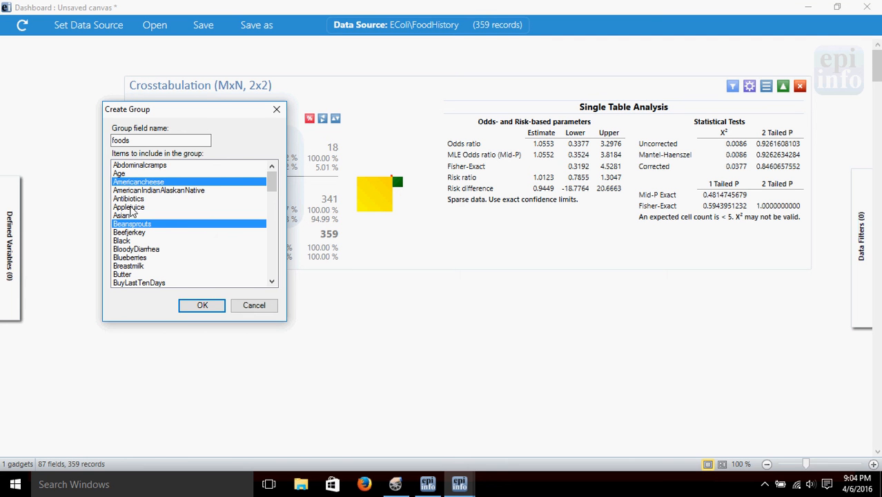
{"action": "left_click", "coordinate": [132, 209]}
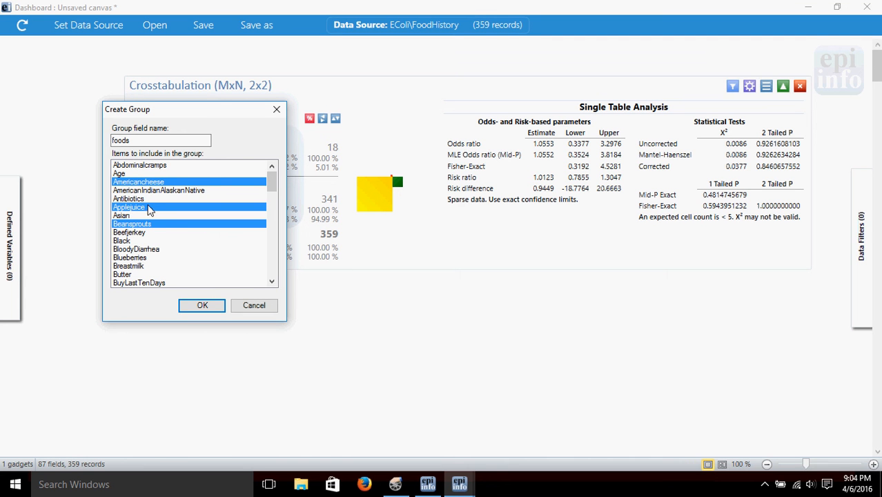
{"action": "left_click", "coordinate": [141, 234]}
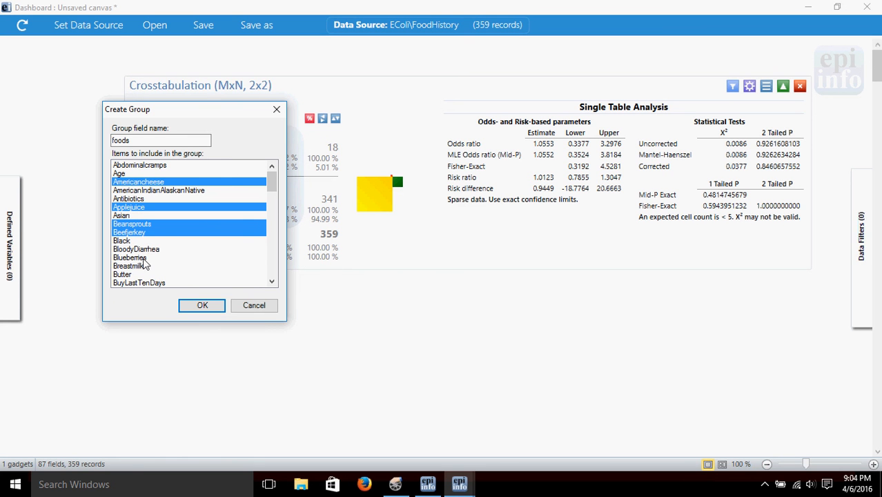
{"action": "left_click", "coordinate": [147, 259]}
{"action": "left_click", "coordinate": [145, 268]}
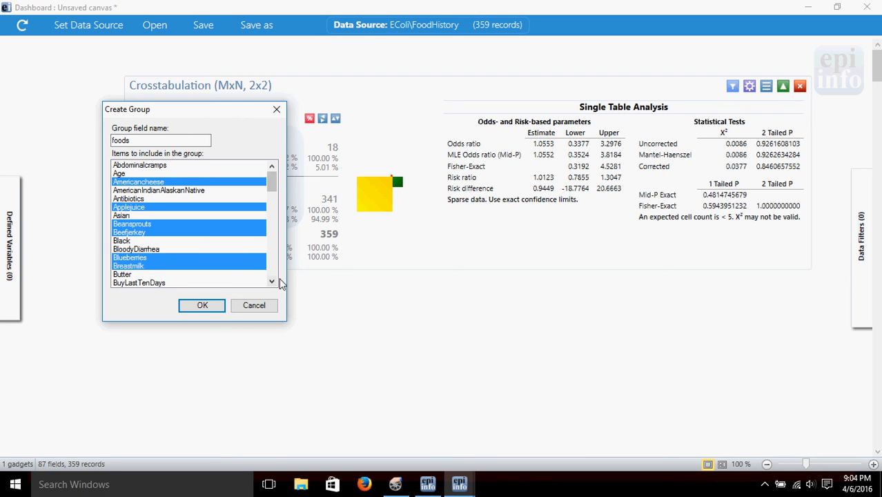
{"action": "left_click", "coordinate": [137, 274]}
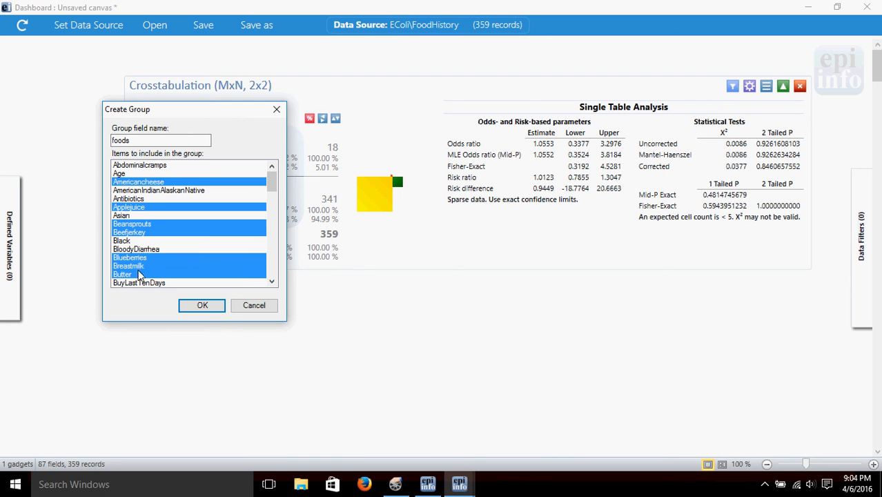
Step: Add Cheddarcheese and Cookedbacon to the items selected for the foods group
{"action": "left_click", "coordinate": [275, 281]}
{"action": "left_click", "coordinate": [275, 281]}
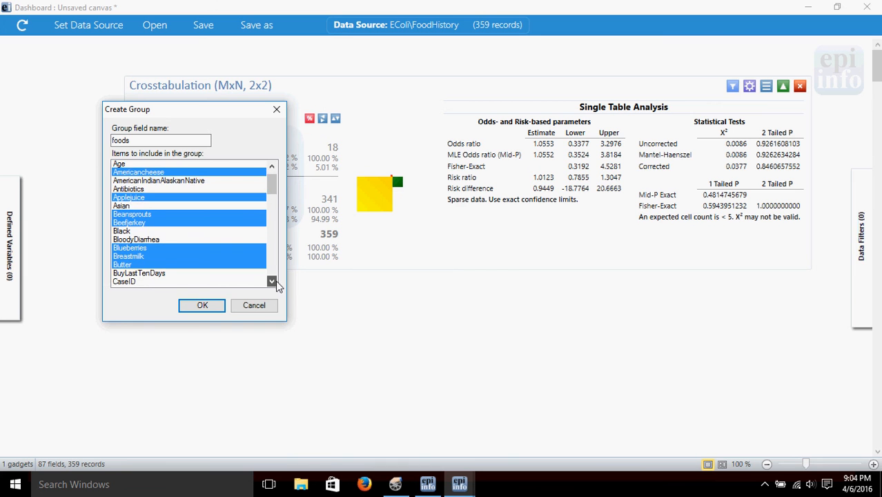
{"action": "left_click", "coordinate": [275, 281]}
{"action": "left_click", "coordinate": [276, 281]}
{"action": "left_click", "coordinate": [275, 281]}
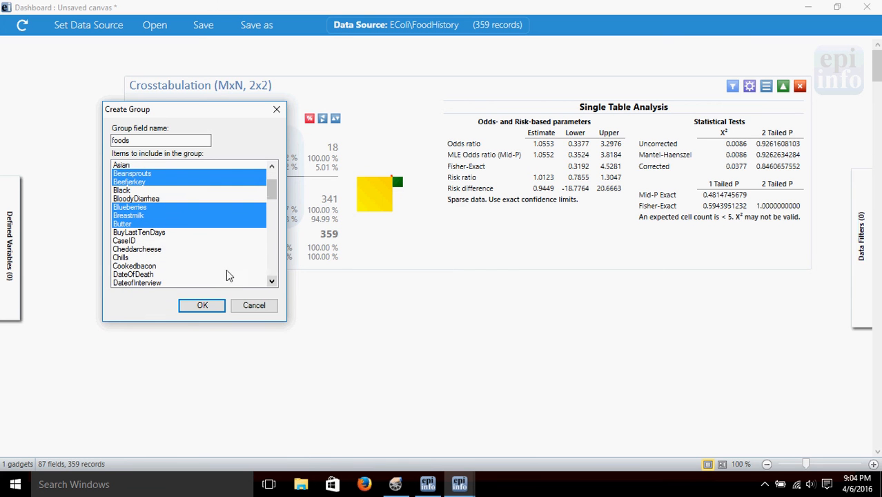
{"action": "left_click", "coordinate": [156, 250]}
{"action": "left_click", "coordinate": [151, 267]}
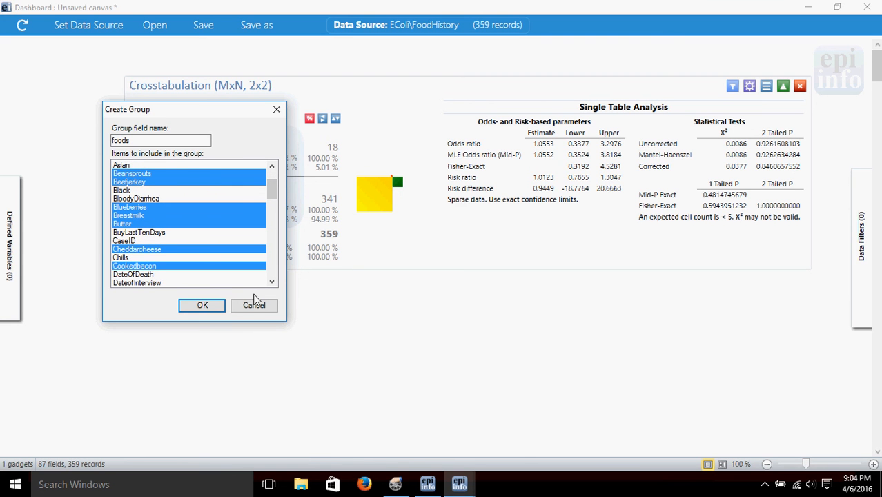
Step: Include Freshcelery, Freshtomatoes and Grapes in the foods group, leaving GlobalRecordId out of the selection
{"action": "left_click", "coordinate": [272, 282]}
{"action": "left_click", "coordinate": [273, 283]}
{"action": "left_click", "coordinate": [273, 282]}
{"action": "left_click", "coordinate": [273, 282]}
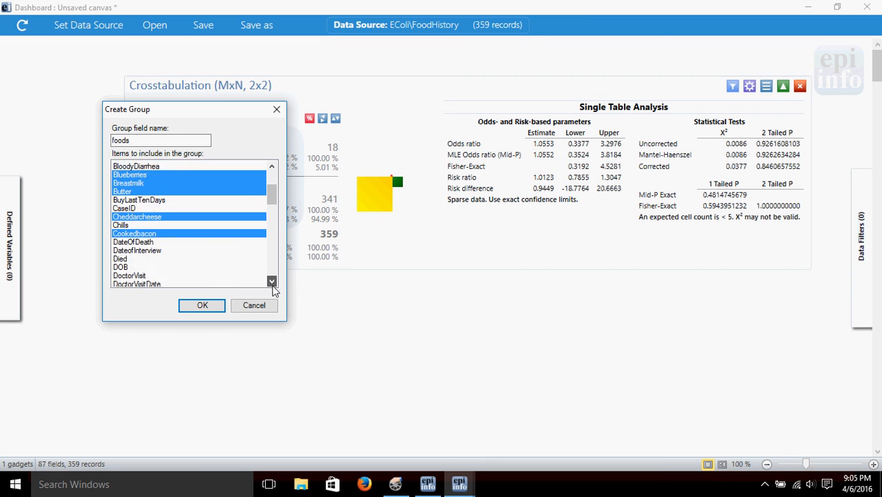
{"action": "left_click", "coordinate": [273, 283]}
{"action": "left_click", "coordinate": [272, 282]}
{"action": "left_click", "coordinate": [273, 282]}
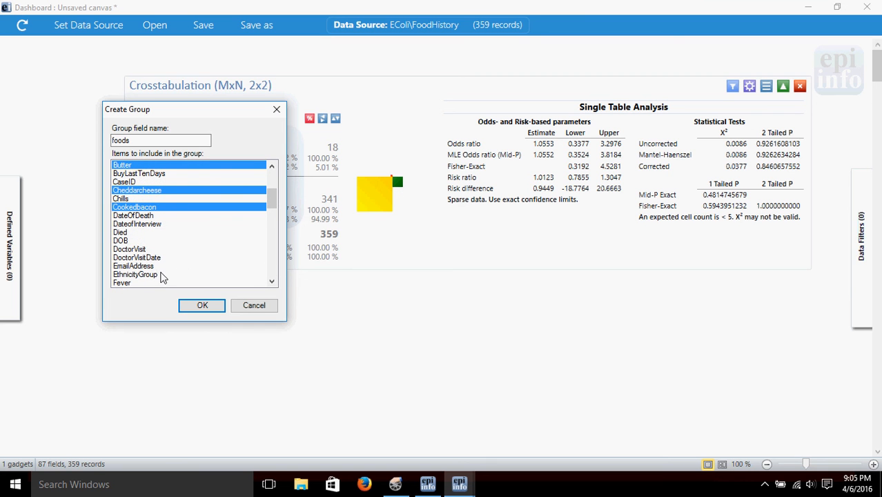
{"action": "left_click", "coordinate": [272, 282]}
{"action": "left_click", "coordinate": [273, 283]}
{"action": "left_click", "coordinate": [273, 282]}
{"action": "left_click", "coordinate": [273, 283]}
{"action": "left_click", "coordinate": [273, 282]}
{"action": "left_click", "coordinate": [272, 283]}
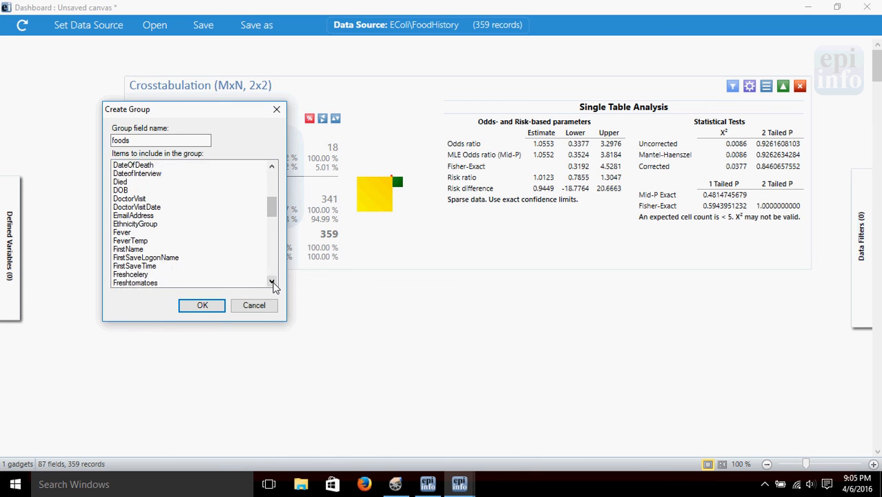
{"action": "left_click", "coordinate": [273, 282]}
{"action": "left_click", "coordinate": [273, 282]}
{"action": "left_click", "coordinate": [272, 282]}
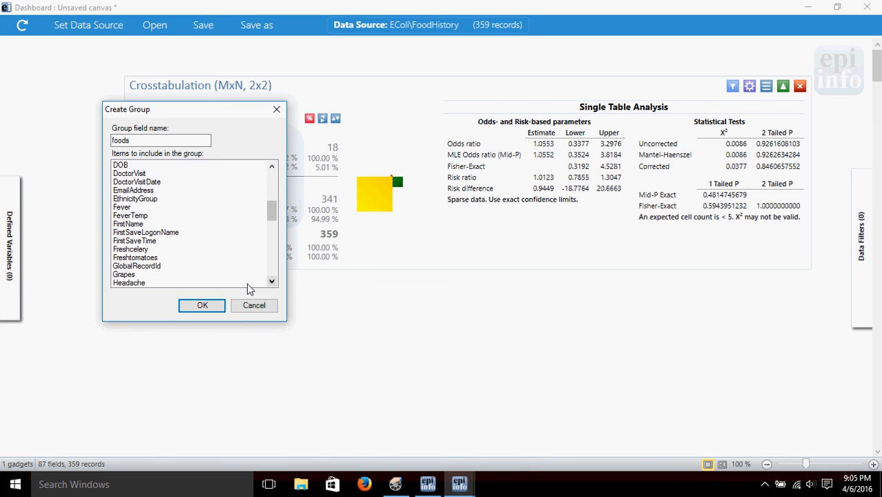
{"action": "left_click", "coordinate": [135, 249]}
{"action": "left_click", "coordinate": [135, 257]}
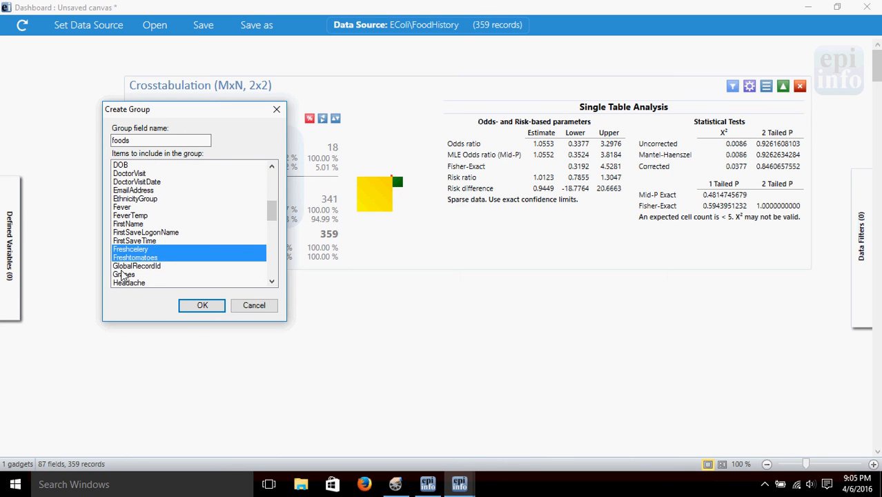
{"action": "left_click", "coordinate": [128, 266]}
{"action": "left_click", "coordinate": [159, 274]}
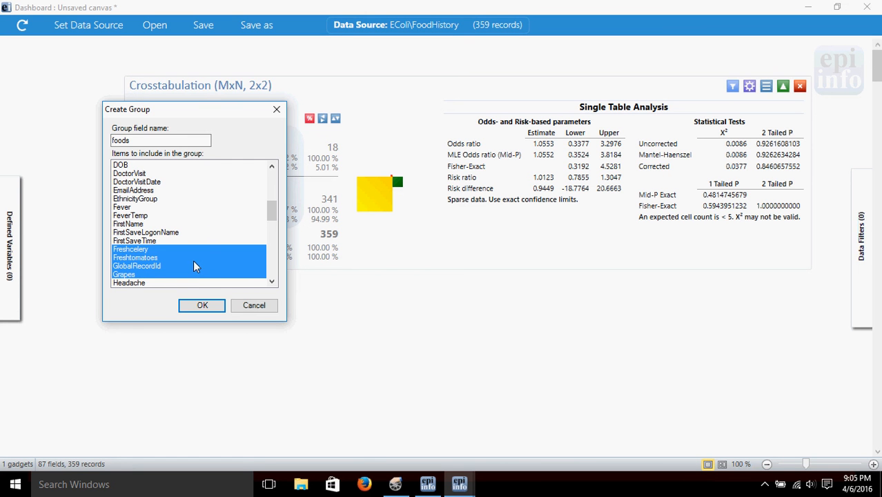
{"action": "left_click", "coordinate": [131, 265]}
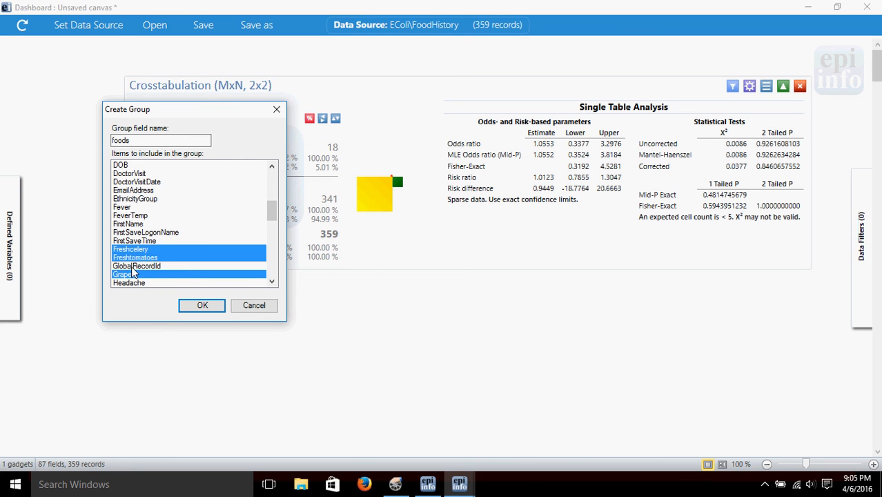
Step: Include Icecream and Orangejuice in the foods group and create the group
{"action": "left_click", "coordinate": [272, 283]}
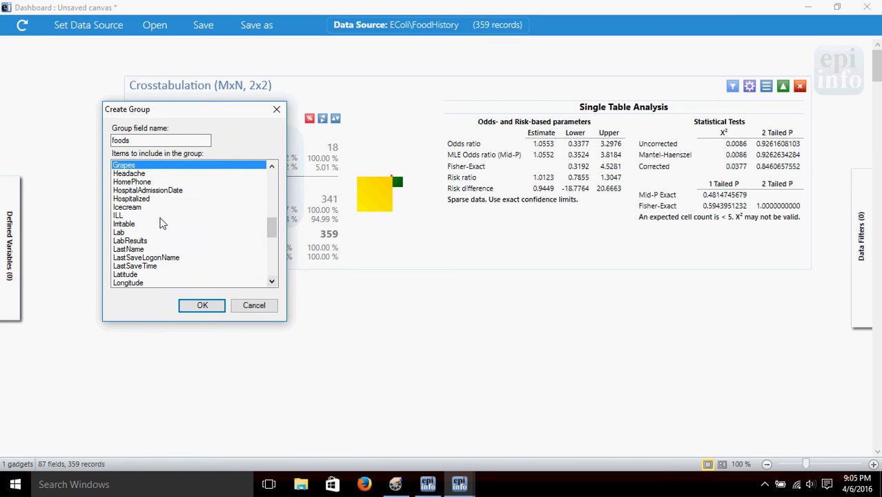
{"action": "left_click", "coordinate": [134, 208]}
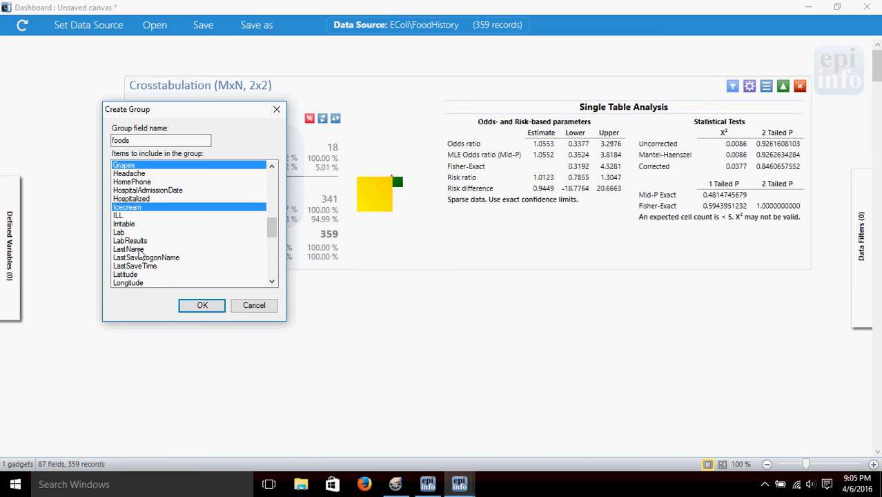
{"action": "left_click", "coordinate": [273, 282]}
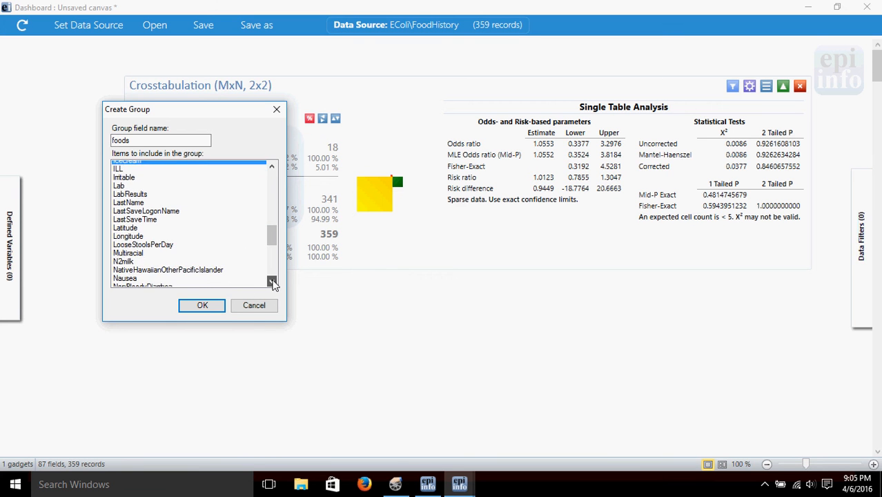
{"action": "left_click", "coordinate": [272, 282]}
{"action": "left_click", "coordinate": [272, 283]}
{"action": "left_click", "coordinate": [272, 283]}
{"action": "left_click", "coordinate": [273, 282]}
{"action": "left_click", "coordinate": [273, 283]}
{"action": "left_click", "coordinate": [273, 282]}
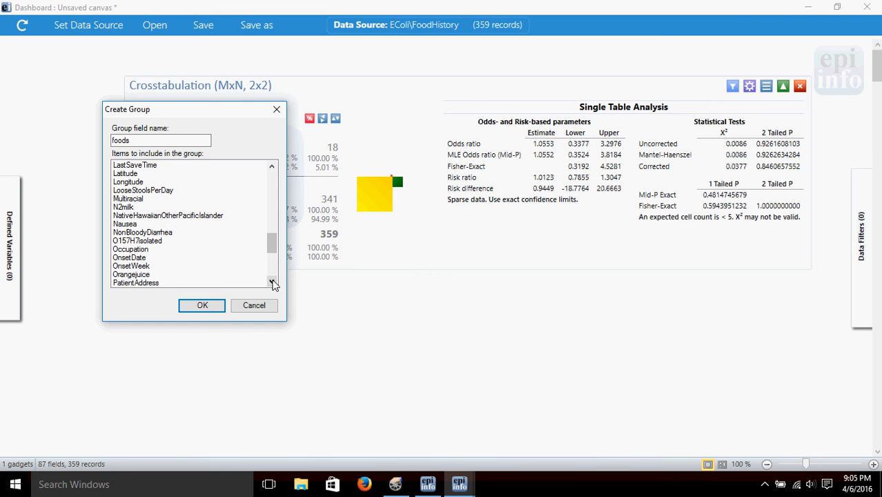
{"action": "left_click", "coordinate": [142, 275]}
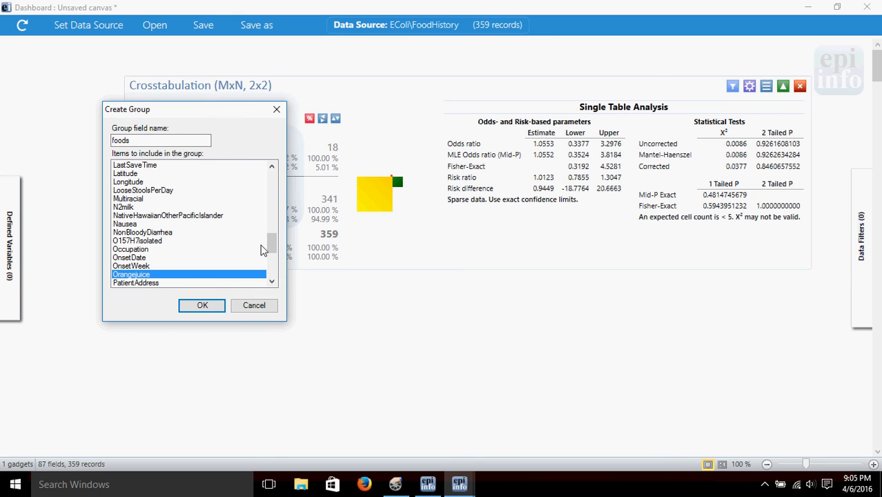
{"action": "left_click", "coordinate": [205, 311]}
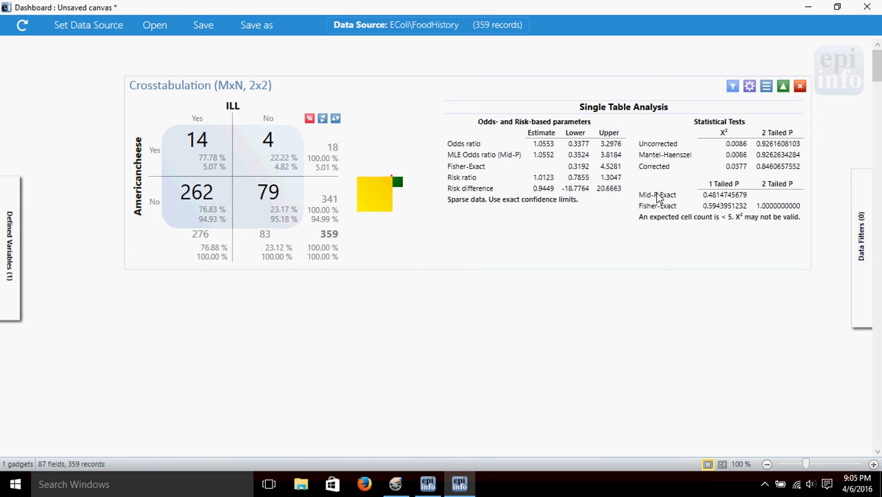
Step: Add a second M x N / 2 x 2 table gadget below the Americancheese crosstabulation and set its outcome to ILL
{"action": "right_click", "coordinate": [441, 312]}
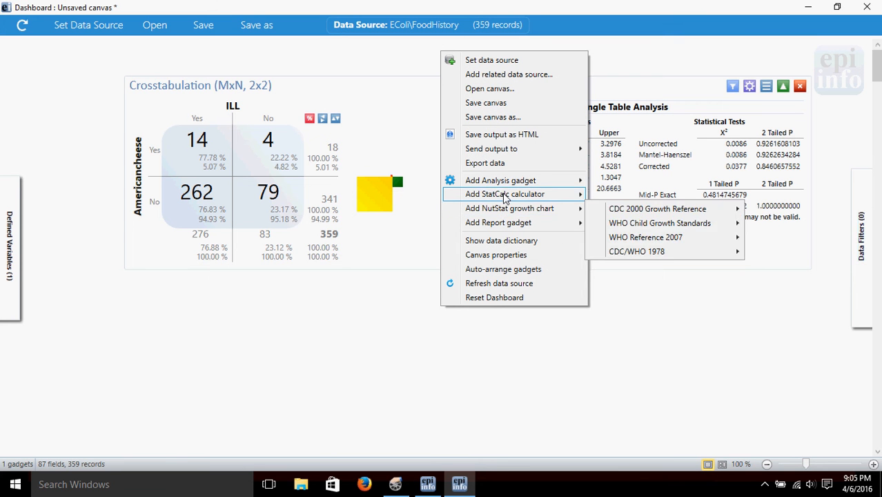
{"action": "mouse_move", "coordinate": [504, 193]}
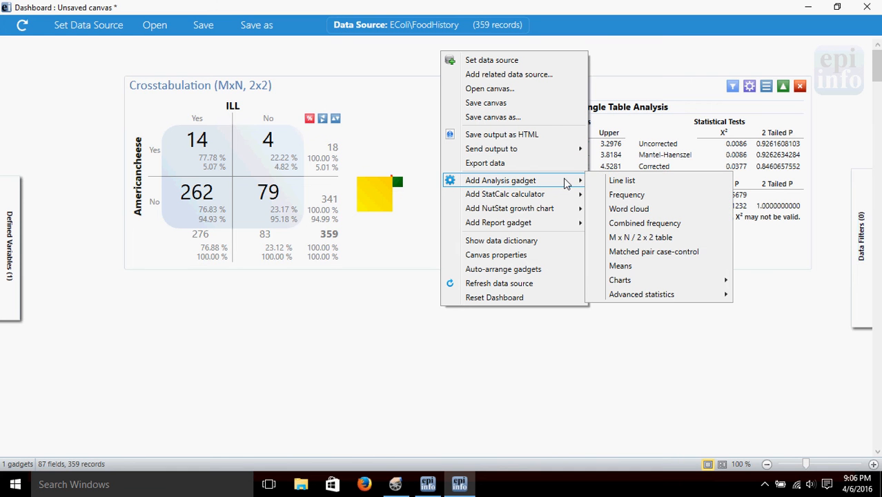
{"action": "left_click", "coordinate": [634, 238]}
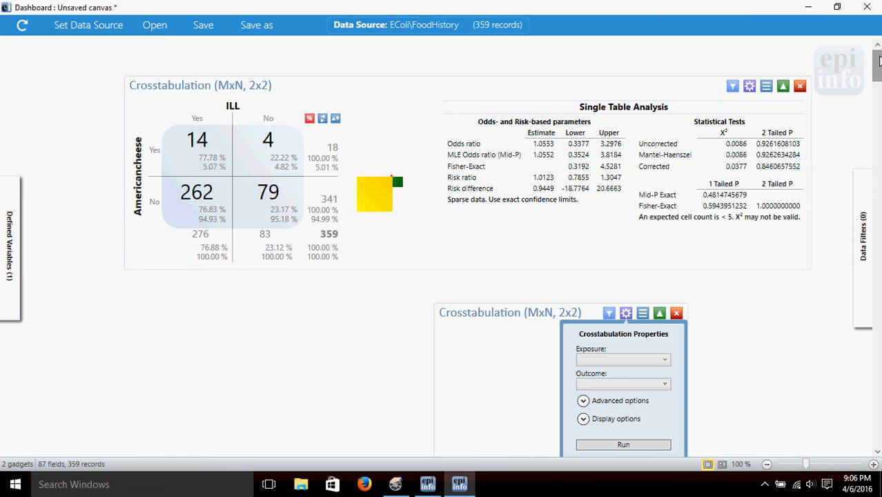
{"action": "mouse_move", "coordinate": [879, 62]}
{"action": "left_mouse_down"}
{"action": "mouse_move", "coordinate": [879, 87]}
{"action": "mouse_move", "coordinate": [879, 79]}
{"action": "left_mouse_up"}
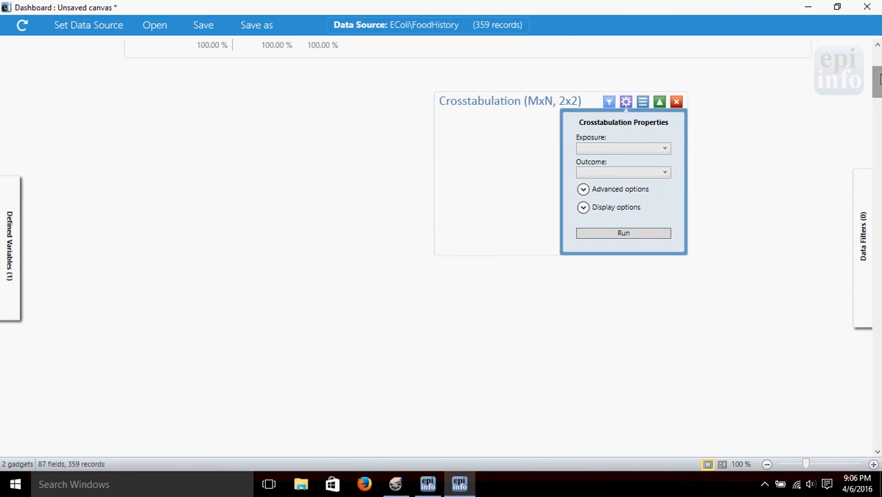
{"action": "left_click", "coordinate": [647, 176]}
{"action": "left_click_drag", "start_coordinate": [697, 205], "coordinate": [714, 265]}
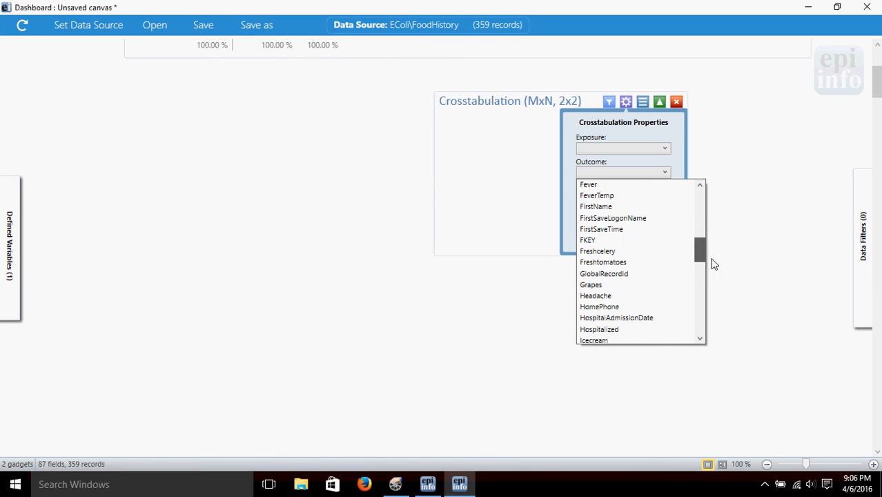
{"action": "left_click", "coordinate": [596, 301]}
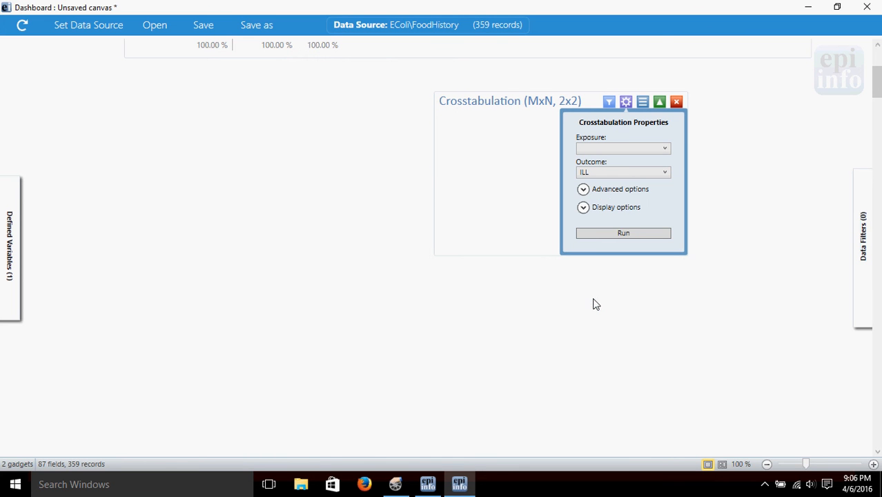
Step: Set the new crosstabulation's exposure to the foods group and run it
{"action": "left_click", "coordinate": [660, 151]}
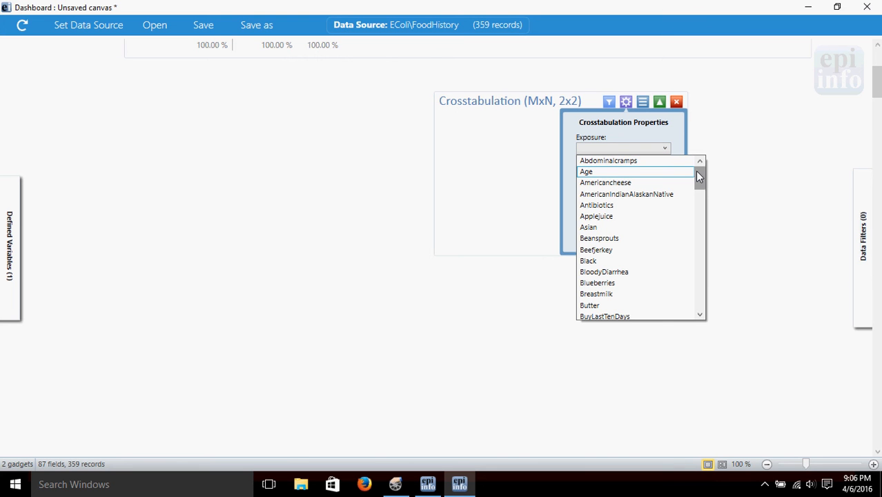
{"action": "left_click_drag", "start_coordinate": [697, 174], "coordinate": [711, 297]}
{"action": "left_click_drag", "start_coordinate": [639, 304], "coordinate": [602, 308]}
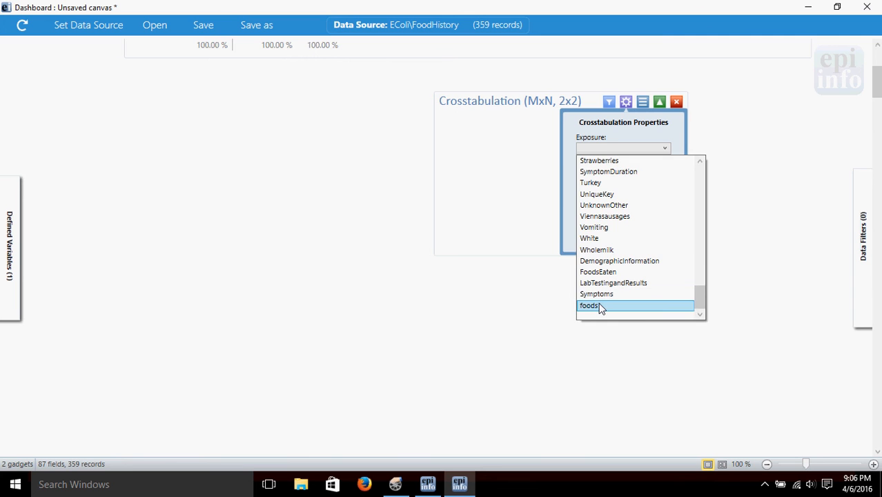
{"action": "left_click", "coordinate": [595, 307]}
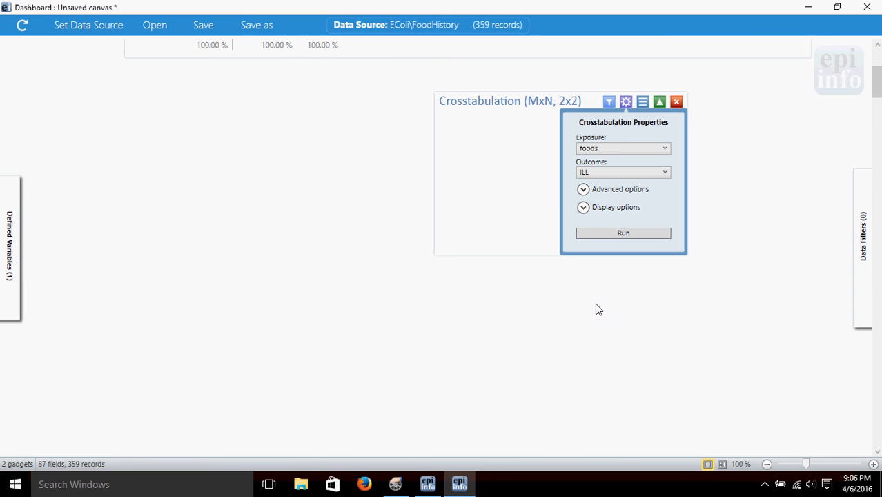
{"action": "left_click", "coordinate": [597, 232]}
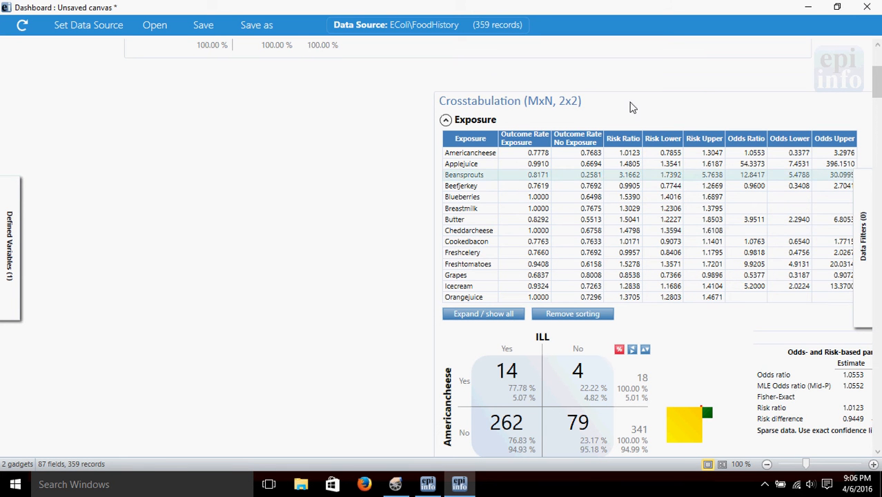
Step: Move the foods crosstabulation gadget beneath the Americancheese one and review its individual food tables
{"action": "left_click_drag", "start_coordinate": [696, 110], "coordinate": [621, 112]}
{"action": "left_click_drag", "start_coordinate": [528, 106], "coordinate": [352, 96]}
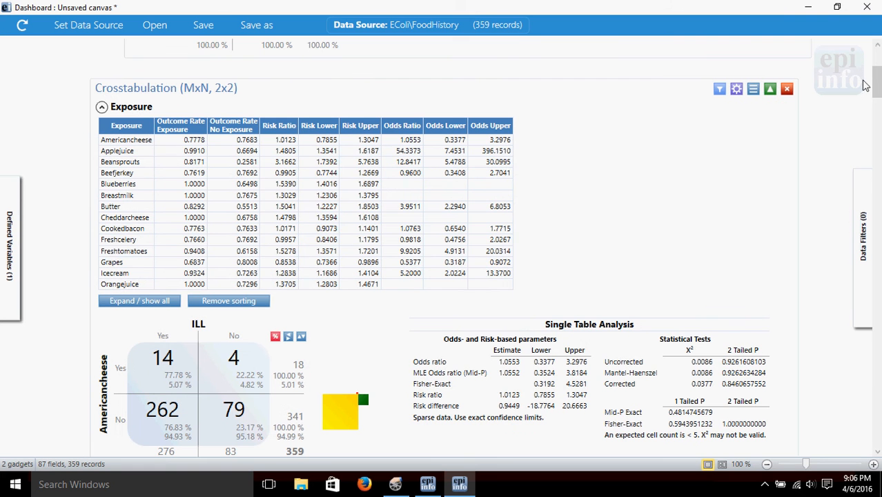
{"action": "left_click_drag", "start_coordinate": [876, 76], "coordinate": [878, 152]}
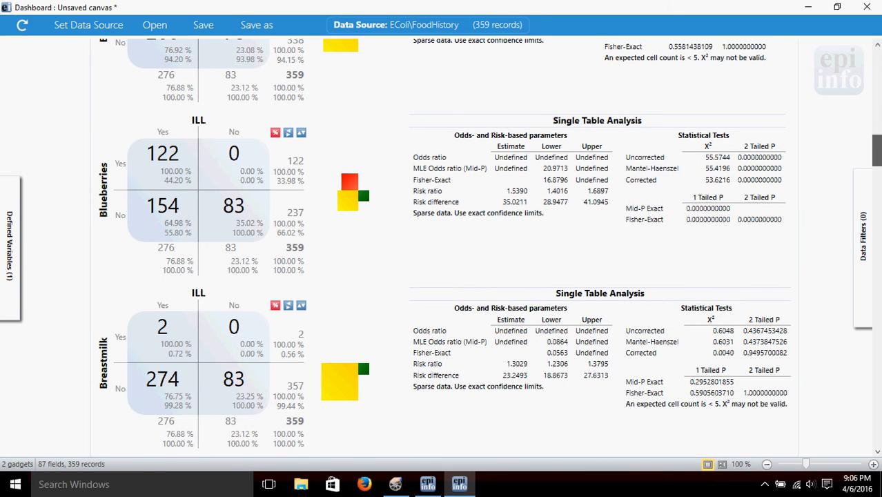
{"action": "left_click_drag", "start_coordinate": [877, 152], "coordinate": [878, 155]}
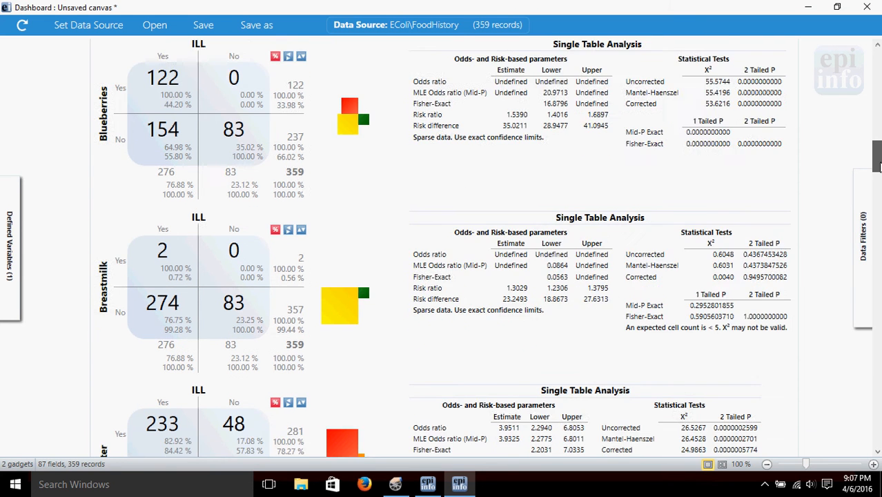
Step: Sort the foods exposure summary table by Risk Ratio, and re-sort it by Odds Ratio, highest first
{"action": "left_click_drag", "start_coordinate": [878, 163], "coordinate": [877, 109]}
{"action": "scroll", "coordinate": [635, 152], "scroll_direction": "up", "scroll_amount": 5}
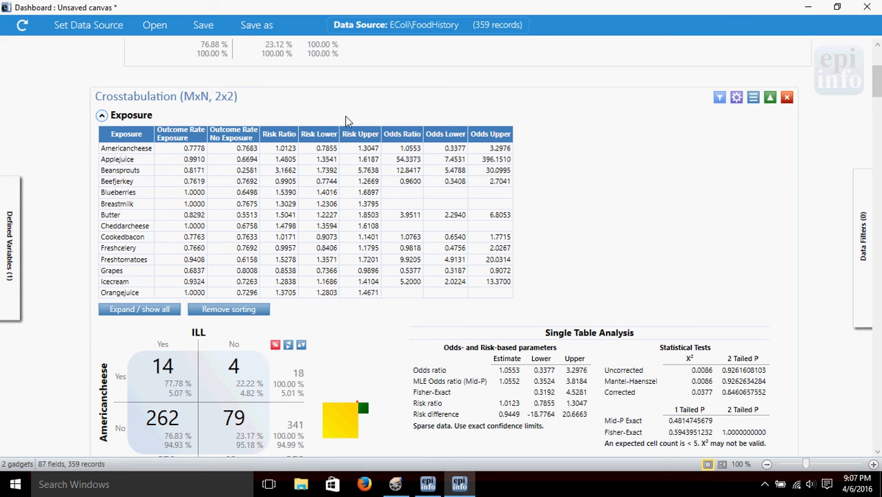
{"action": "left_click", "coordinate": [283, 137]}
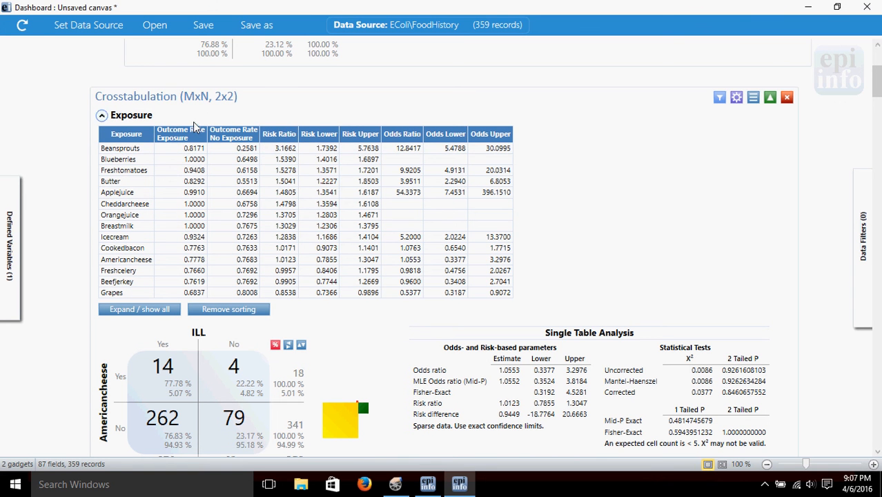
{"action": "left_click", "coordinate": [407, 134]}
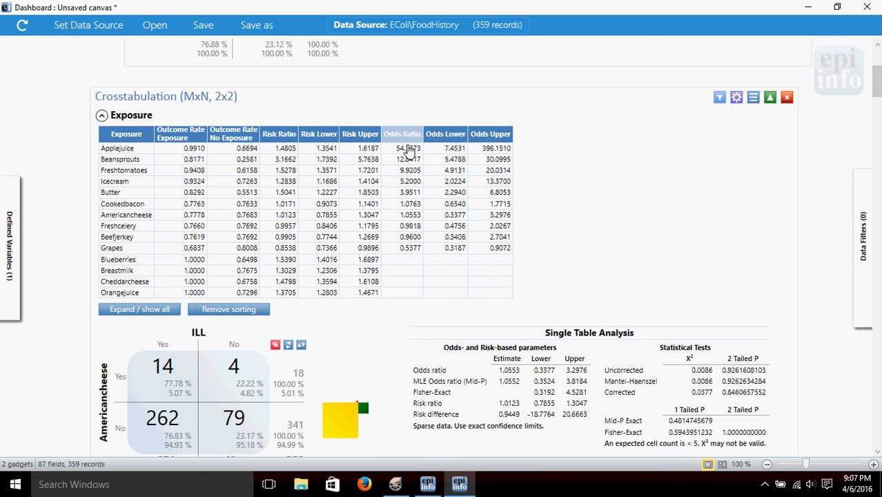
Step: Examine the individual 2 x 2 tables for Freshtomatoes, Icecream, Freshcelery and Blueberries from the exposure summary
{"action": "left_click", "coordinate": [406, 170]}
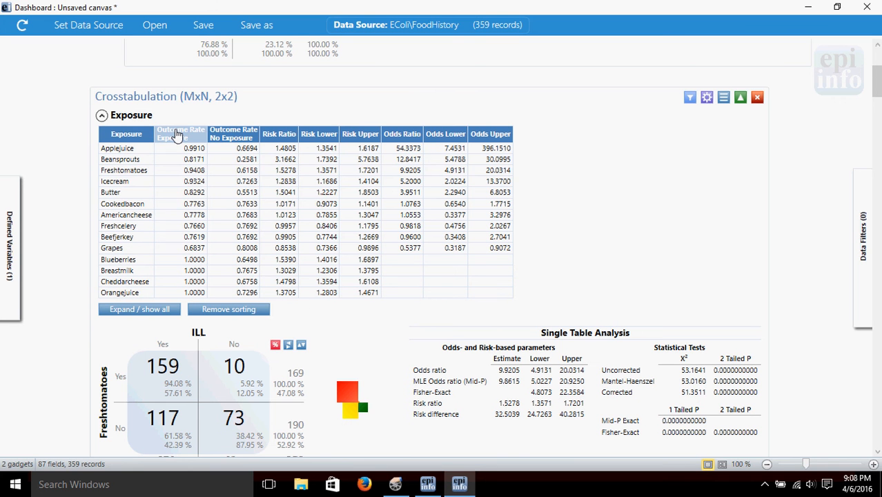
{"action": "left_click", "coordinate": [130, 183]}
{"action": "left_click", "coordinate": [120, 230]}
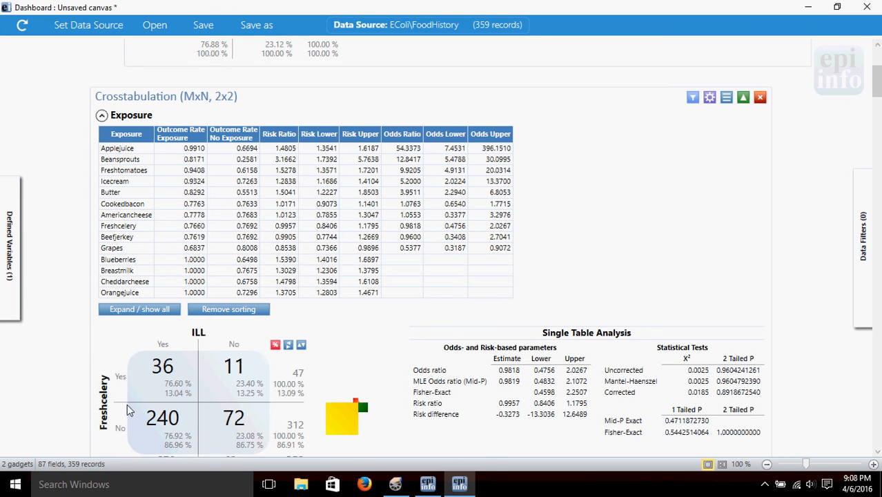
{"action": "left_click", "coordinate": [132, 260]}
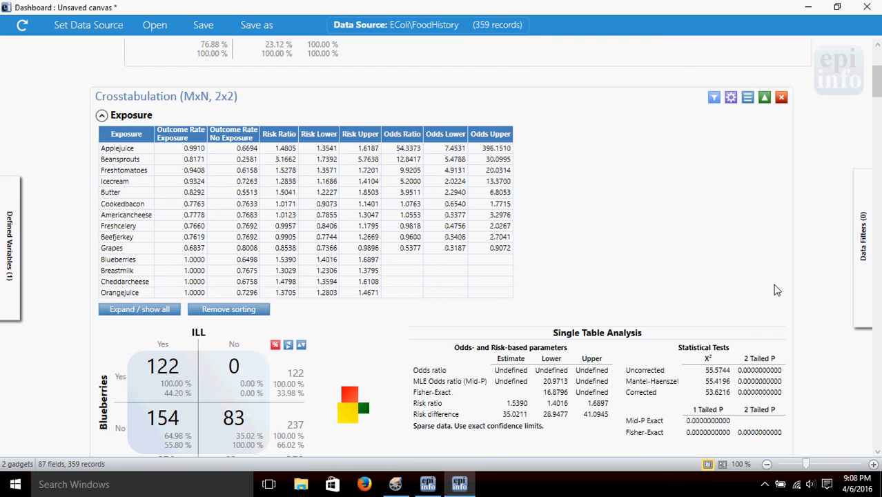
Step: Sort the exposure summary table by exposure name in reverse alphabetical order and return to the start of the canvas
{"action": "mouse_move", "coordinate": [878, 93]}
{"action": "left_mouse_down"}
{"action": "mouse_move", "coordinate": [877, 131]}
{"action": "mouse_move", "coordinate": [878, 80]}
{"action": "left_mouse_up"}
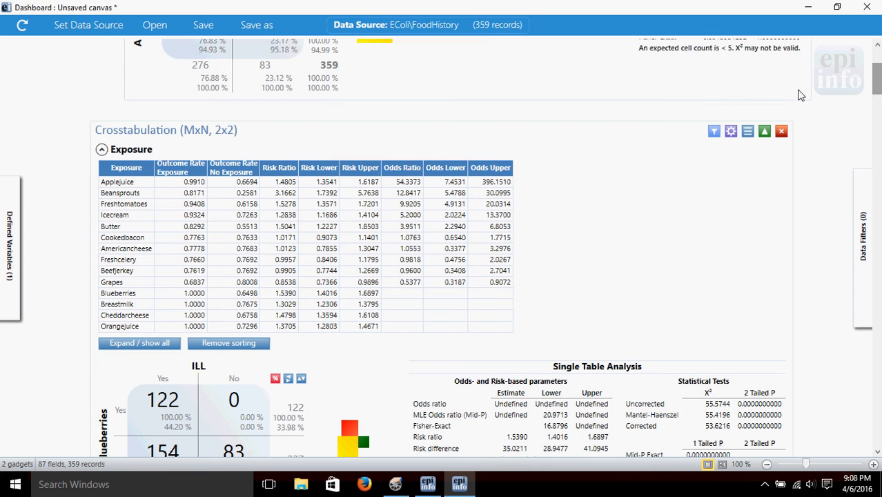
{"action": "left_click", "coordinate": [126, 170]}
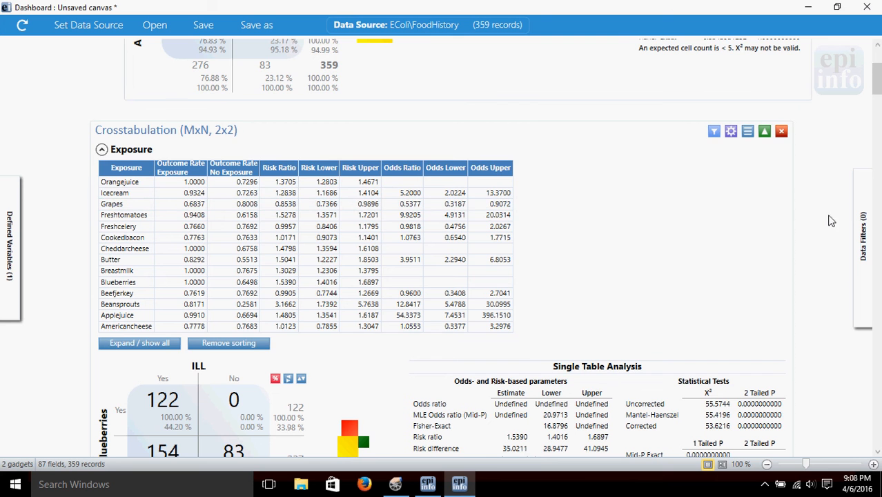
{"action": "mouse_move", "coordinate": [877, 80]}
{"action": "left_mouse_down"}
{"action": "mouse_move", "coordinate": [877, 114]}
{"action": "mouse_move", "coordinate": [877, 78]}
{"action": "left_mouse_up"}
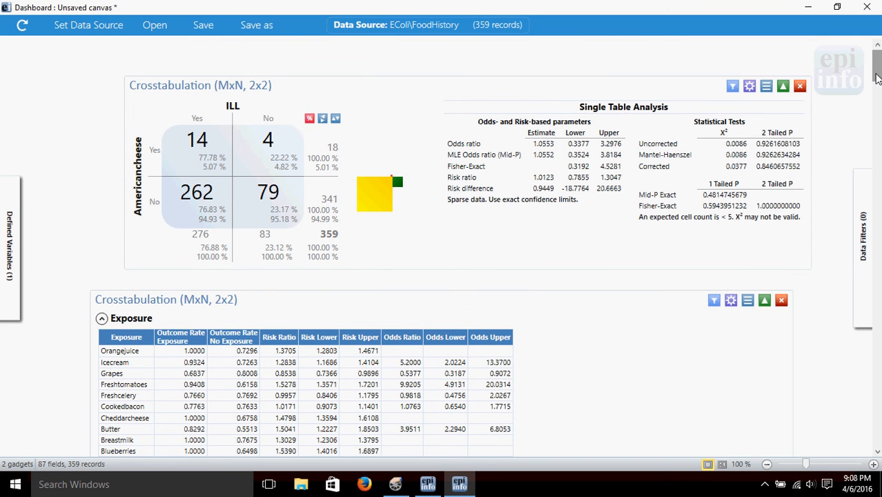